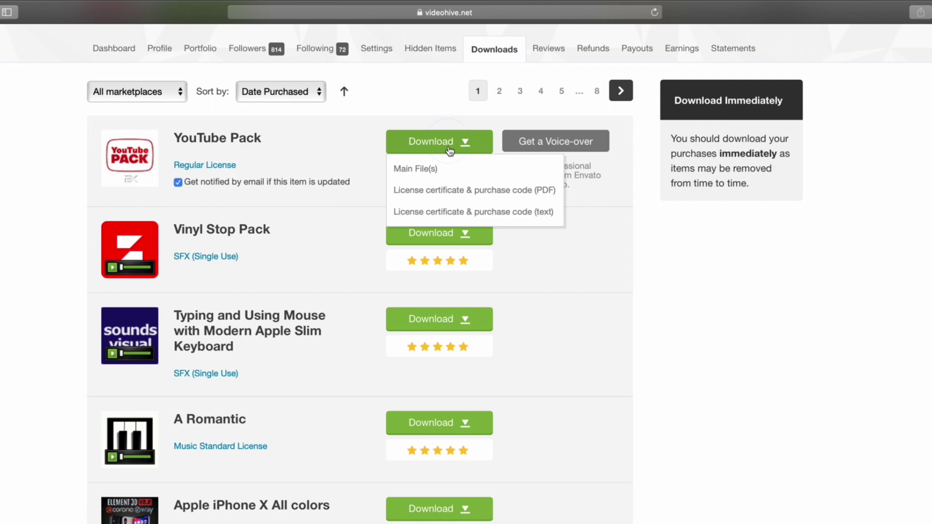
Download the purchased template's Main File(s) from the VideoHive Downloads page.
left_click(440, 167)
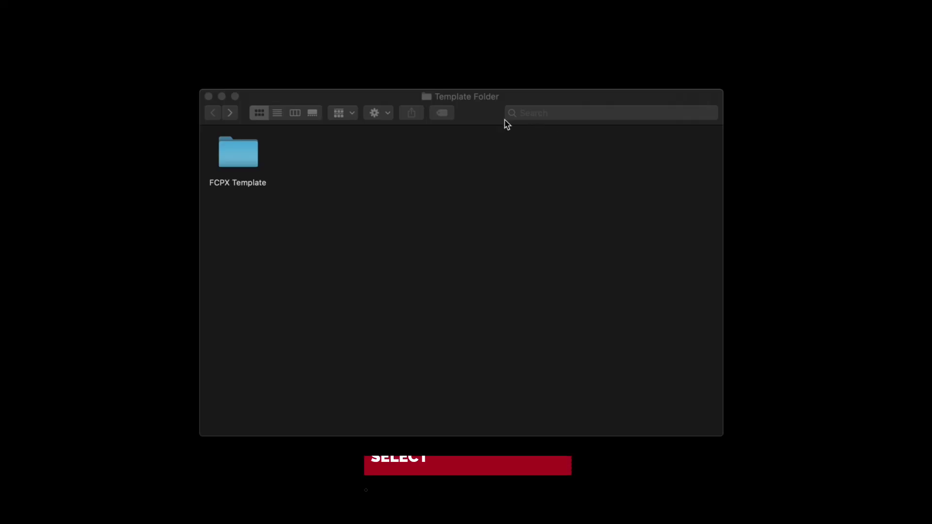
Paste the FCPX Template folder into Home > Movies > Motion Templates > Generators.
left_click(508, 124)
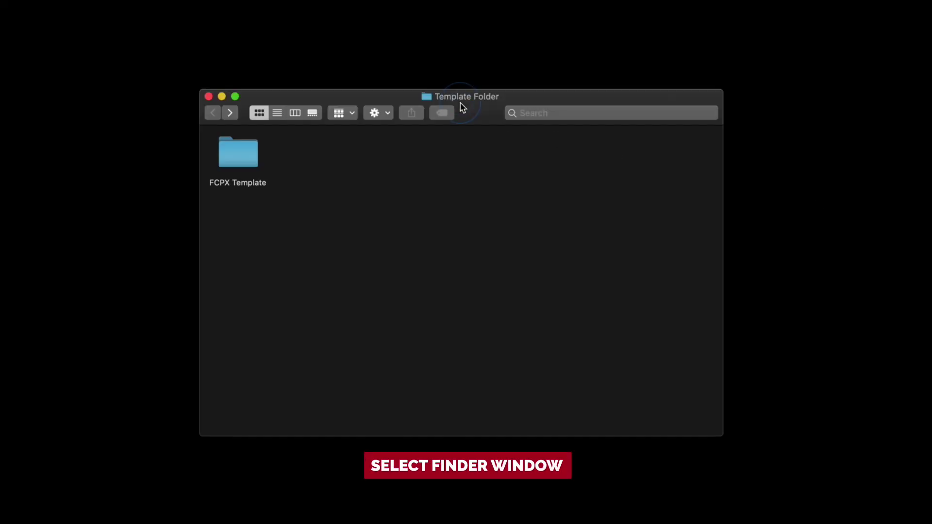
left_click(169, 8)
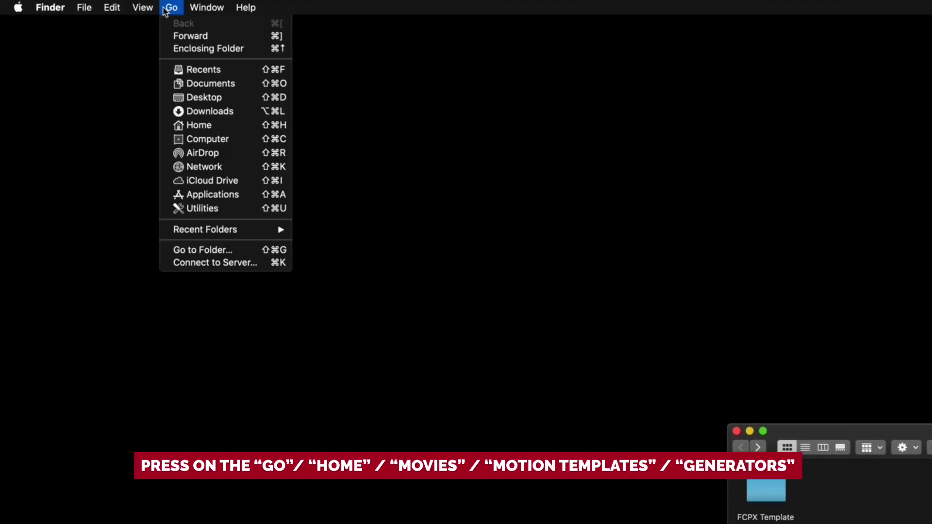
left_click(199, 125)
double_click(601, 154)
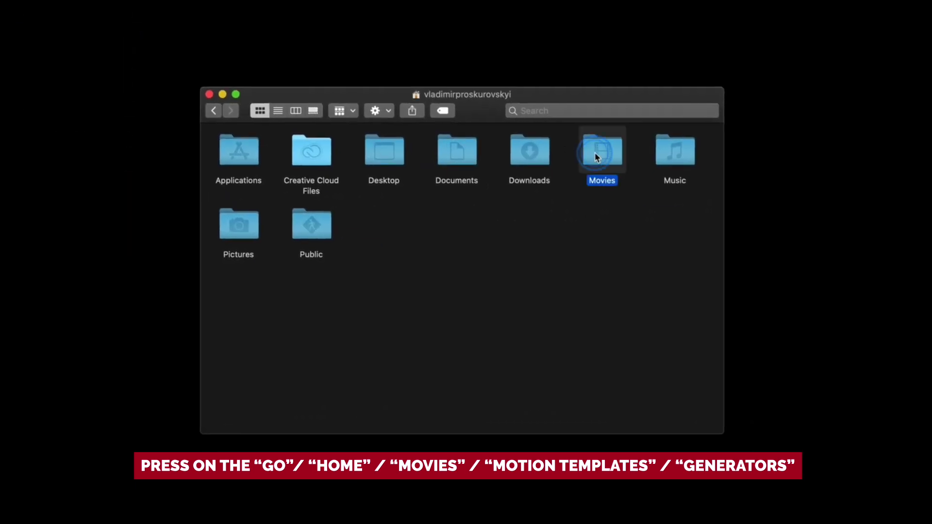
double_click(321, 149)
double_click(388, 156)
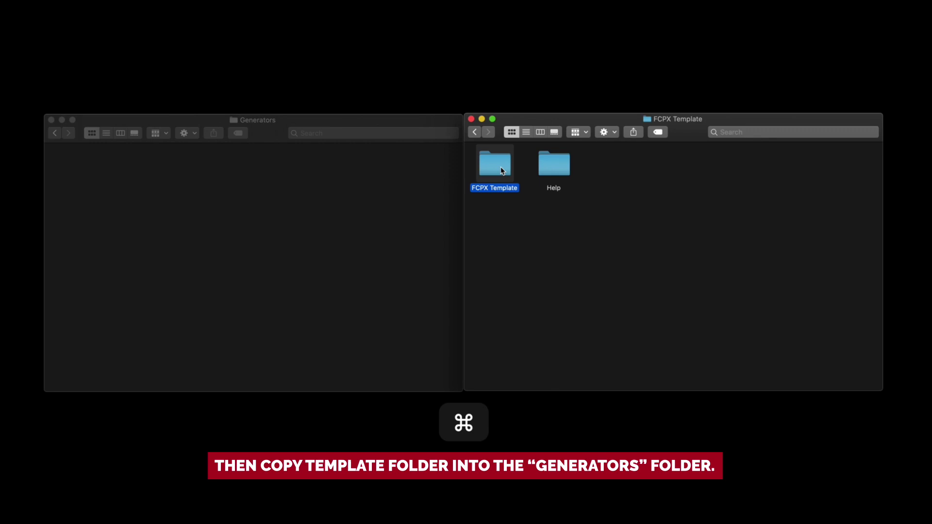
left_click(387, 193)
key("super+v")
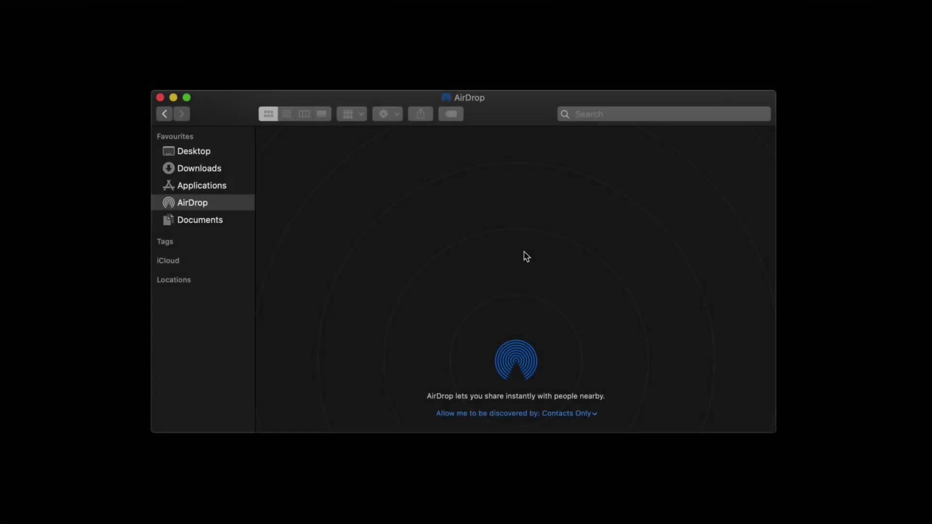
Browse Final Cut Pro's package contents down to PlugIns/MediaProviders/MotionEffect.fxp.
left_click(202, 185)
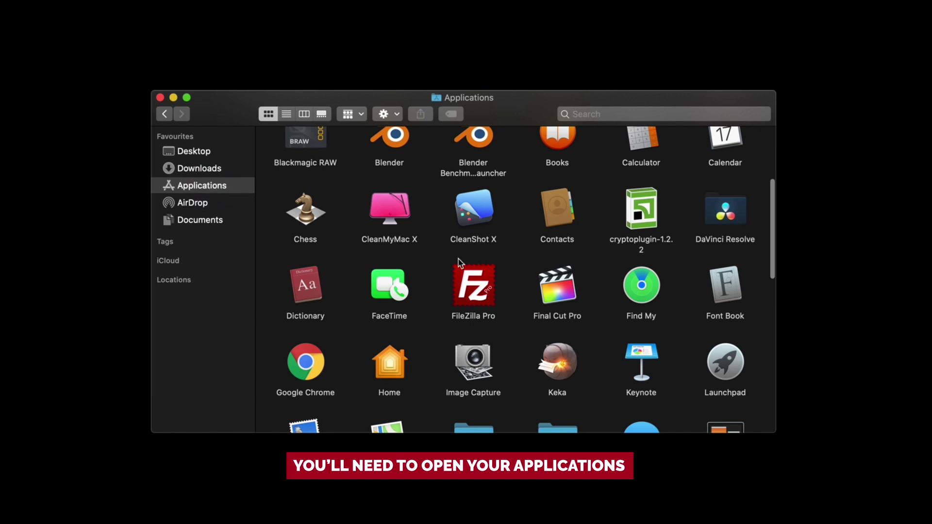
right_click(557, 287)
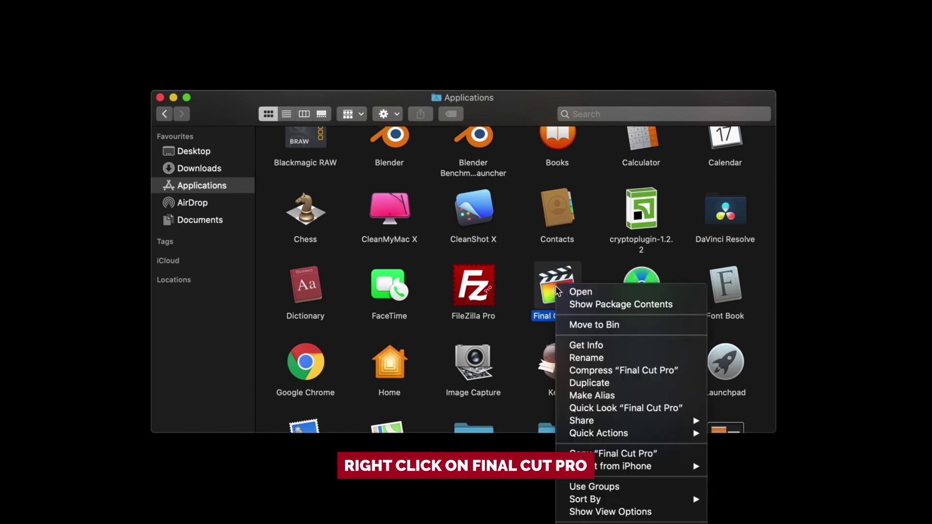
left_click(621, 304)
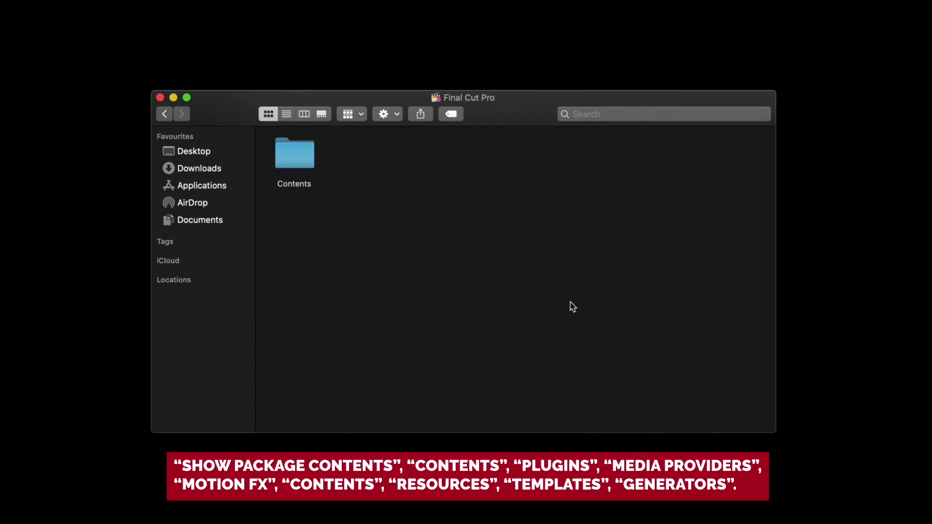
double_click(295, 152)
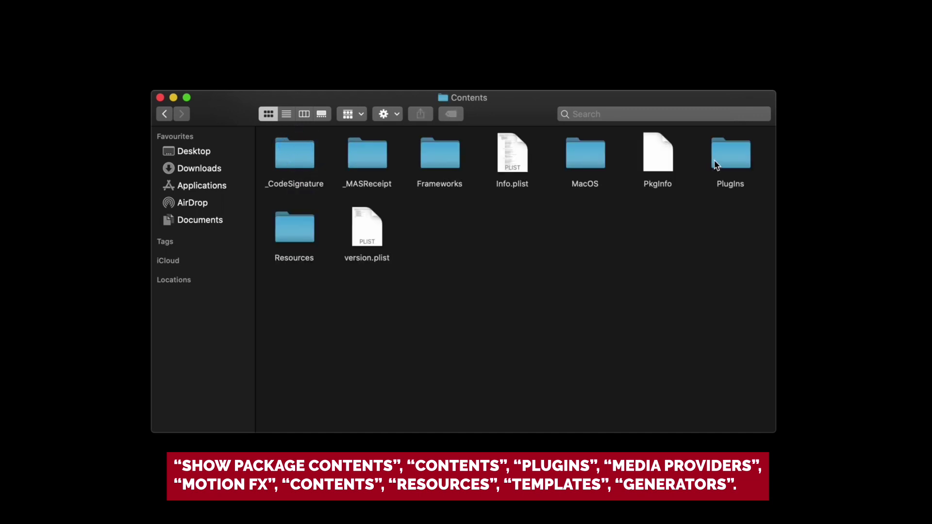
double_click(730, 156)
double_click(729, 156)
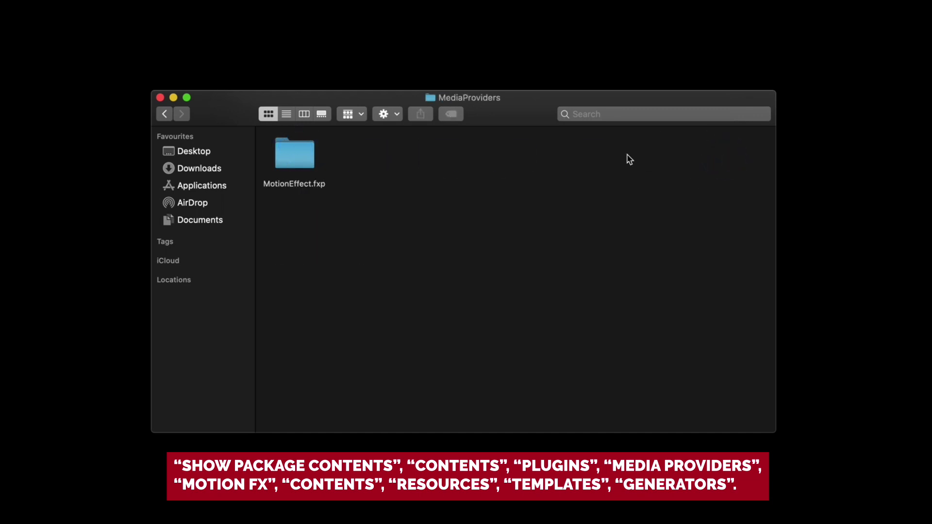
double_click(296, 155)
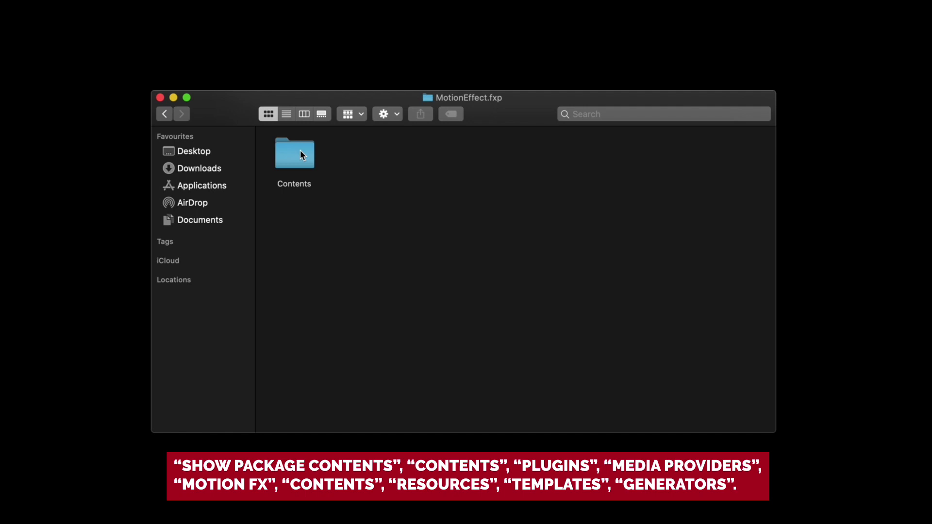
Paste the FCPX Template folder into MotionEffect.fxp's Contents/Resources/Templates/Generators folder.
double_click(300, 155)
double_click(581, 154)
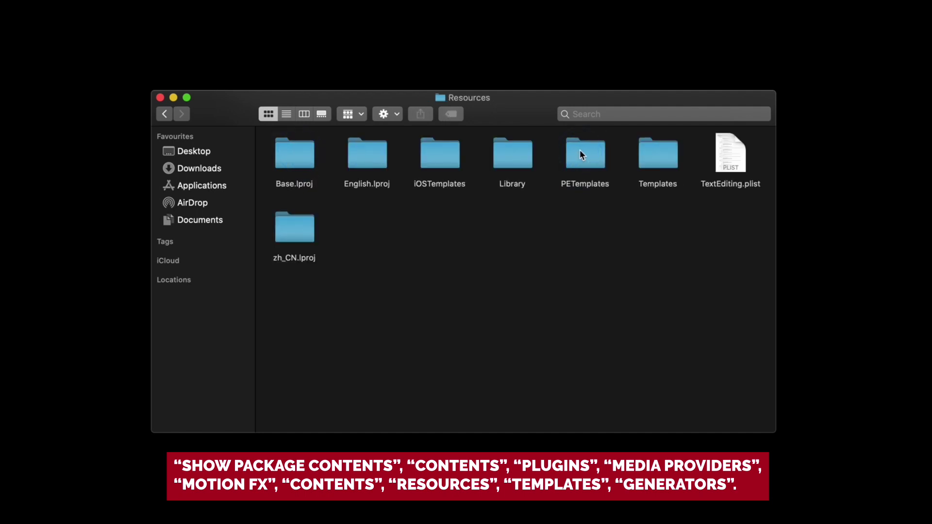
double_click(655, 155)
double_click(376, 156)
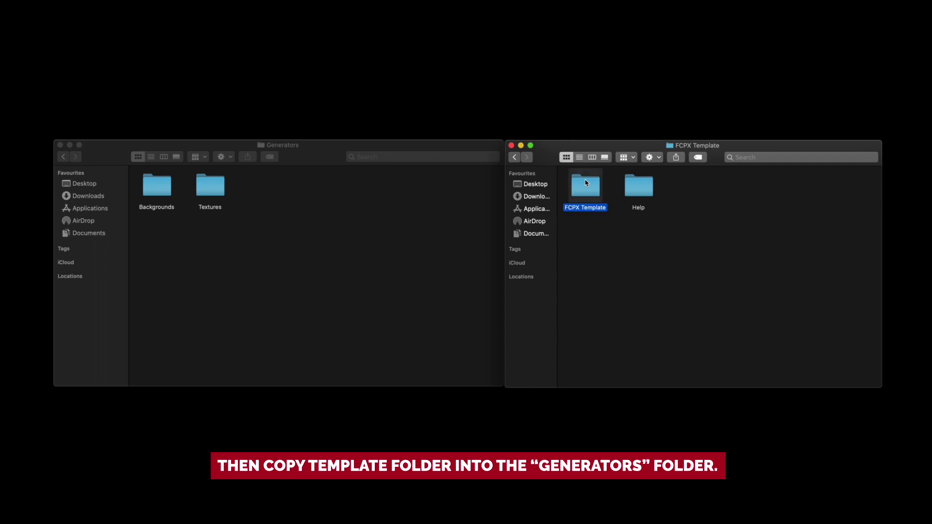
key("super+c")
left_click(301, 212)
key("super+v")
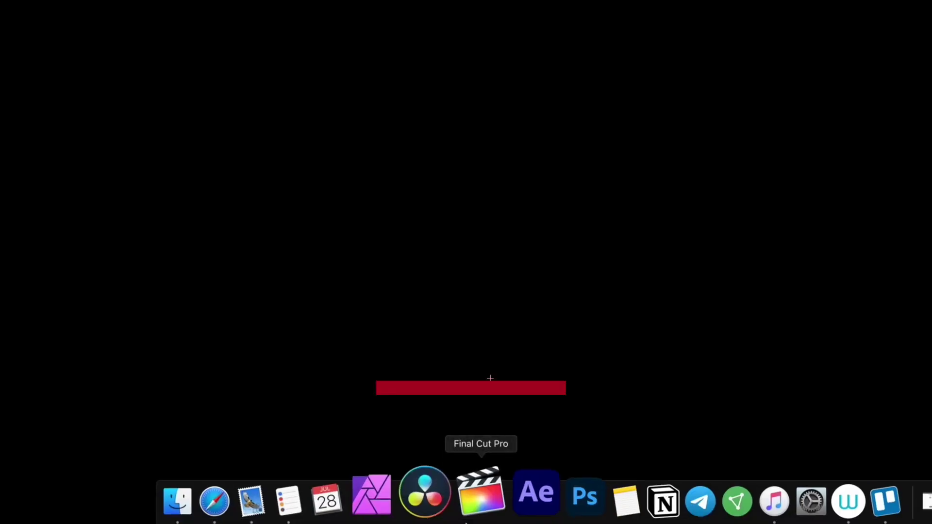
Launch Final Cut Pro and create a new event named Your Project.
left_click(480, 484)
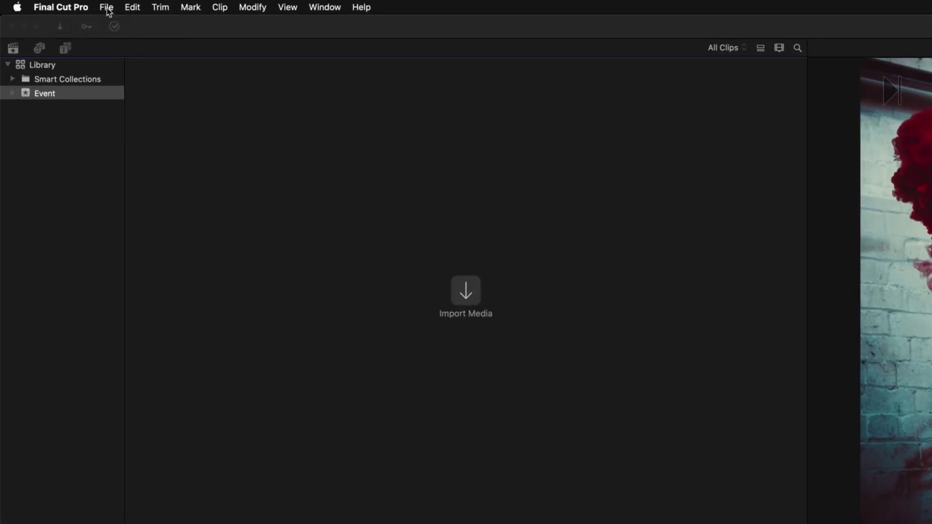
left_click(106, 7)
left_click(348, 37)
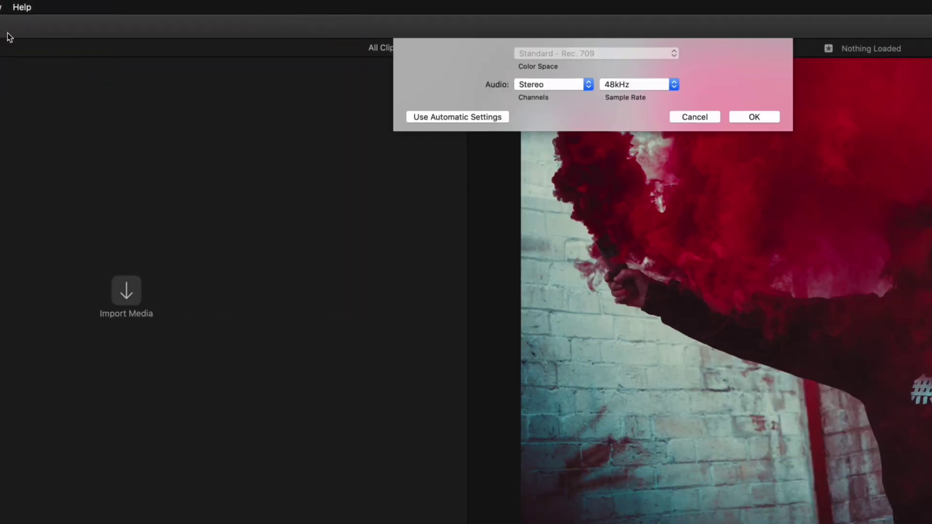
type("Your Project")
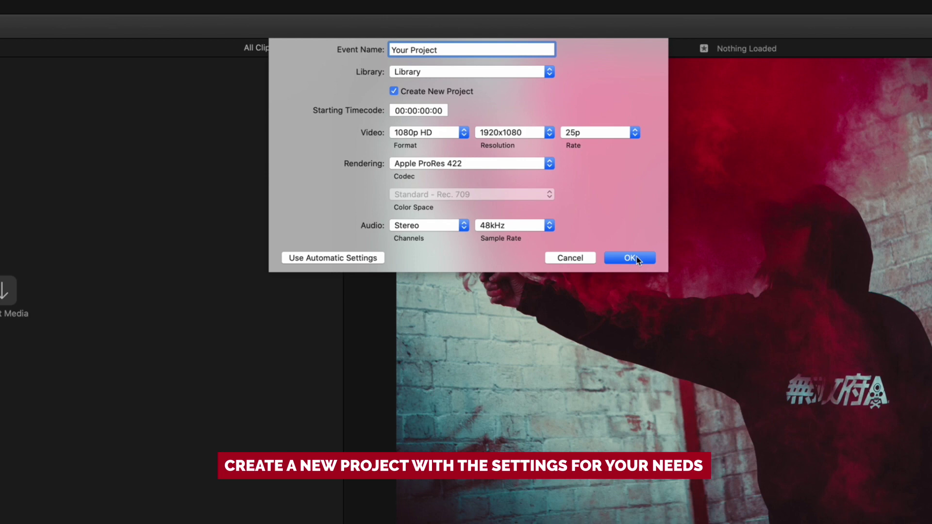
left_click(631, 258)
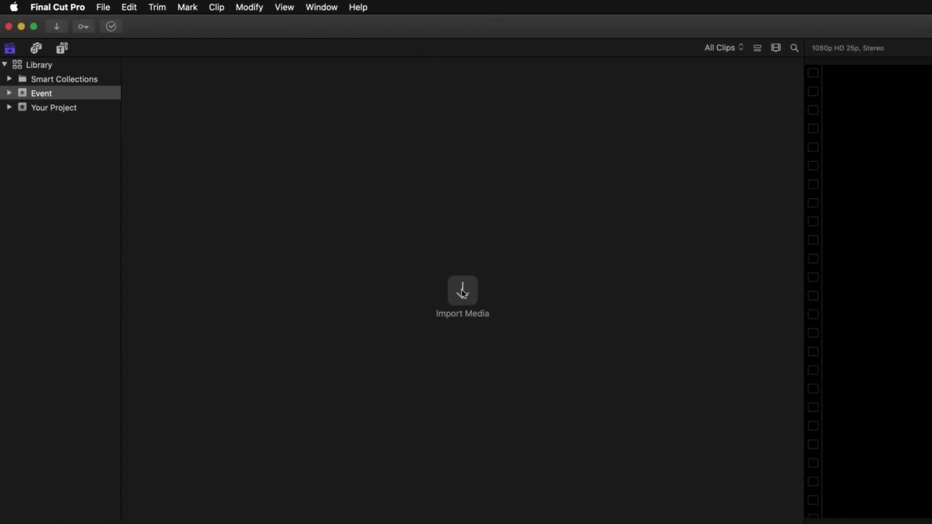
Import the Photo folder into the library.
left_click(463, 293)
left_click(441, 270)
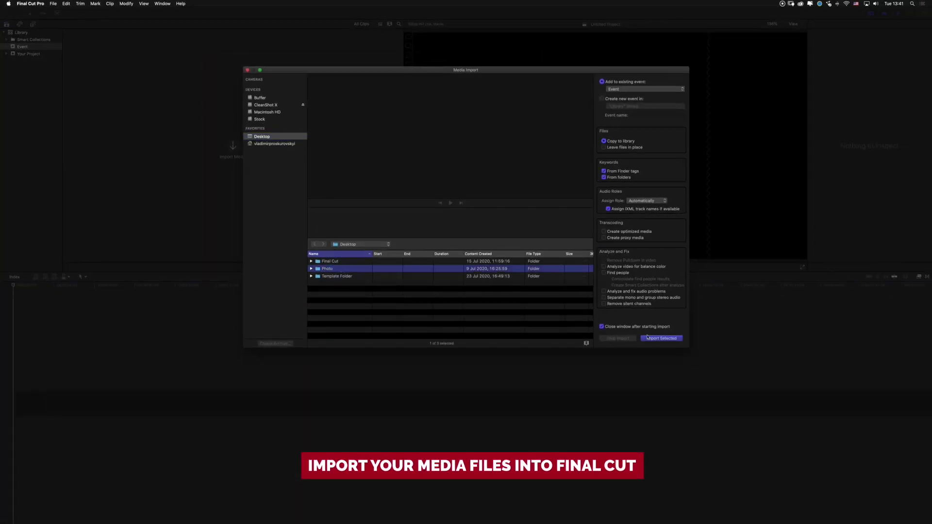
left_click(660, 338)
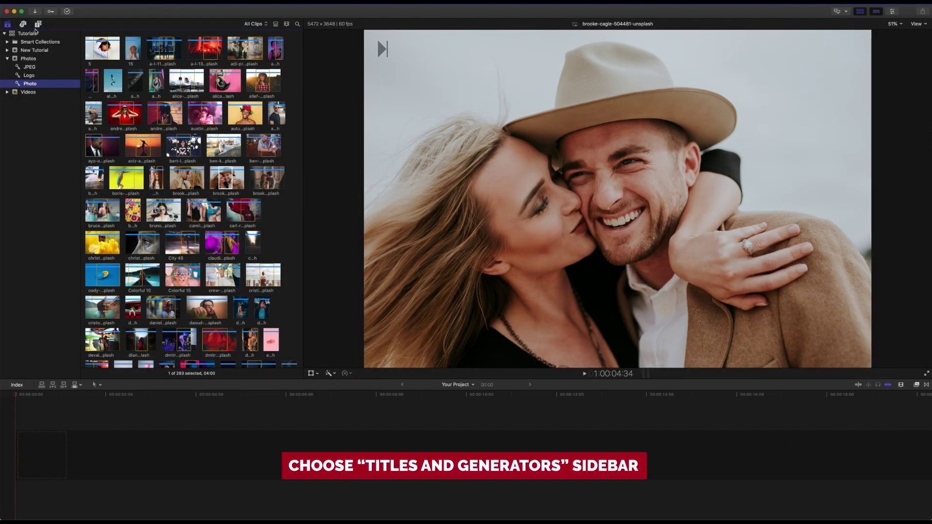
Drag the Mosaic Photo Reveal generator from Titles and Generators onto the timeline.
left_click(39, 24)
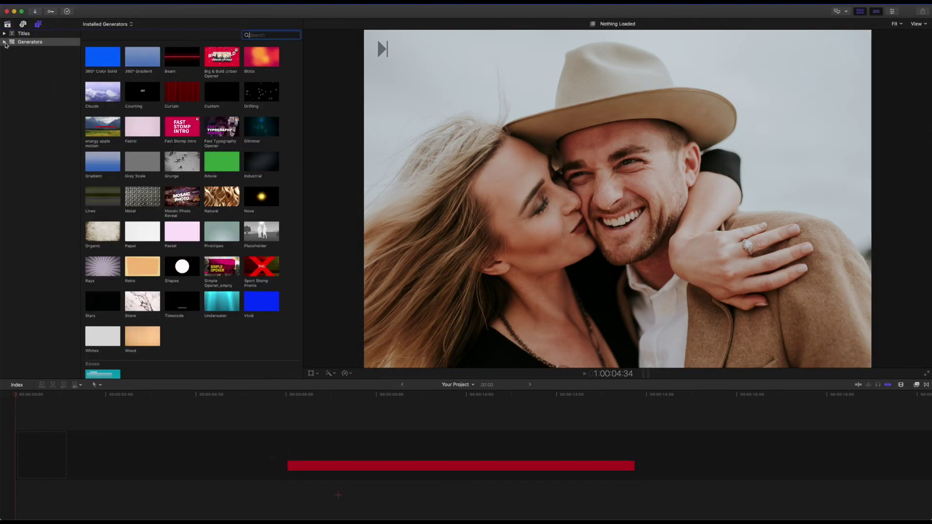
left_click(6, 43)
left_click(42, 109)
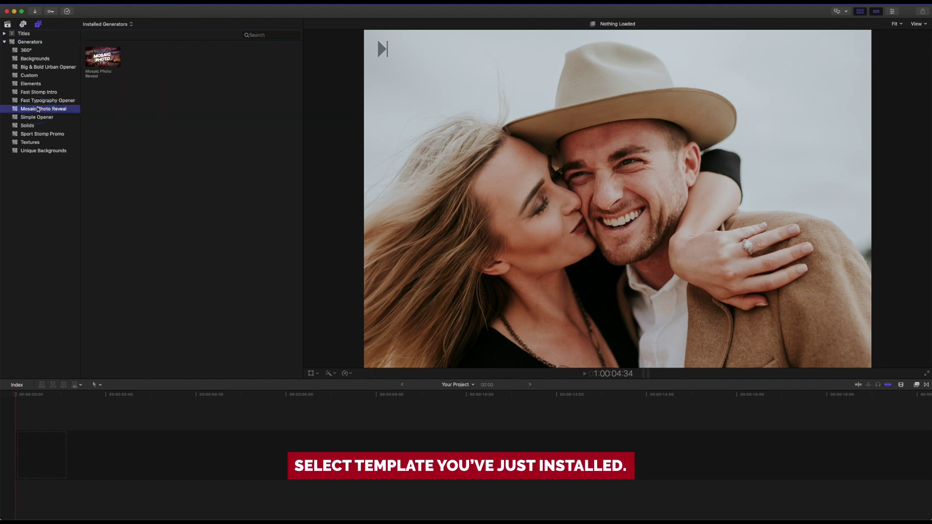
mouse_move(102, 57)
left_mouse_down()
mouse_move(127, 312)
mouse_move(33, 447)
left_mouse_up()
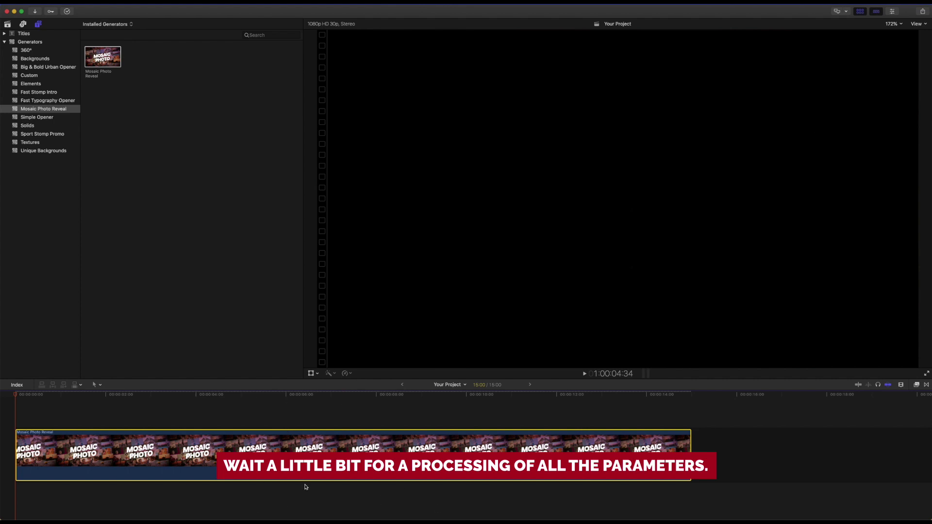
Fill the Image 01 slot with a chosen clip and scale up Image 32's photo.
left_click(895, 13)
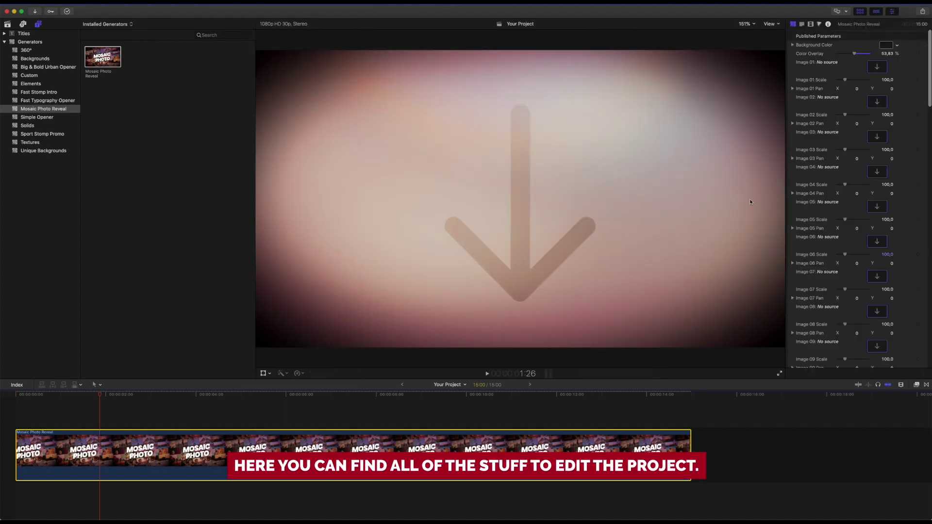
left_click(877, 68)
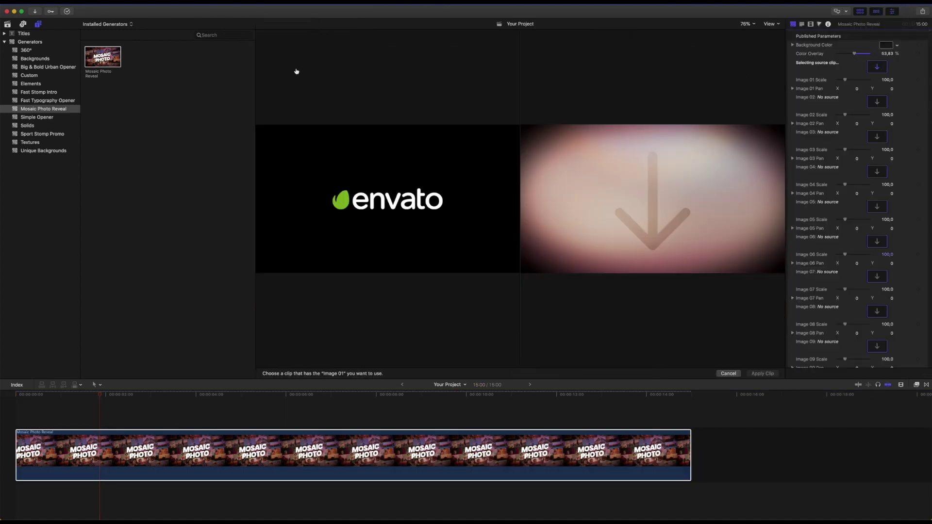
left_click(13, 28)
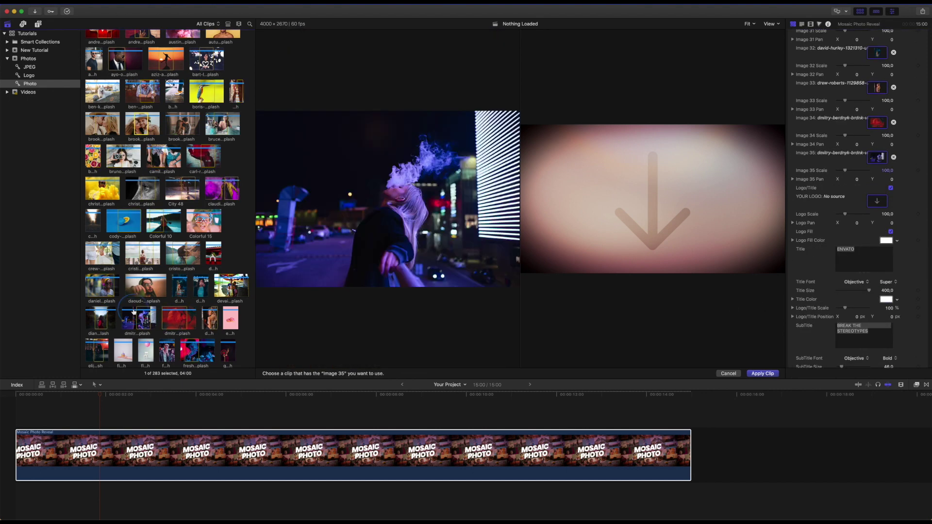
left_click(763, 374)
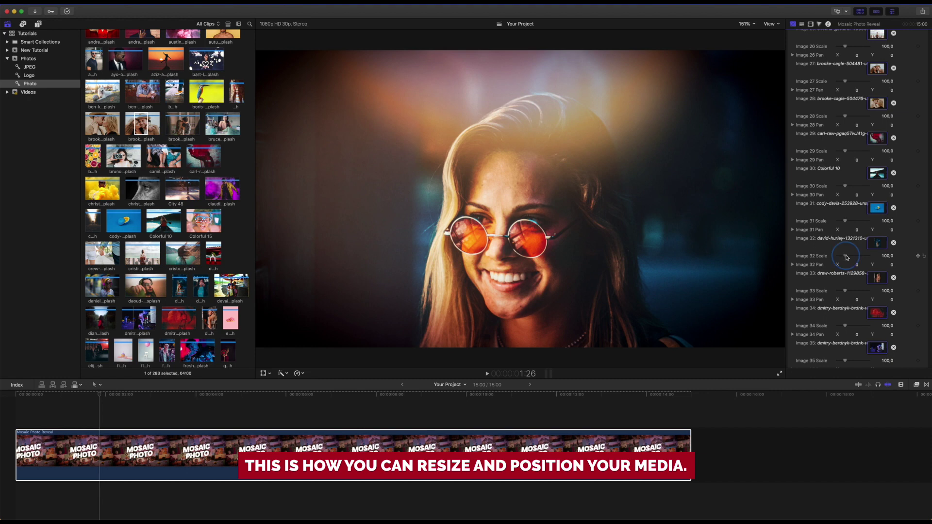
left_click_drag(847, 257, 893, 266)
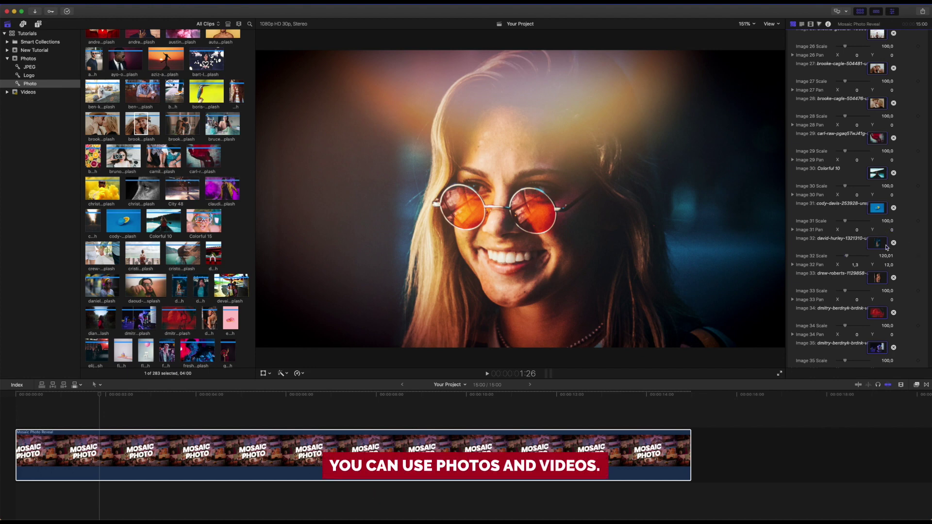
Put the aerial beach clip from the Videos collection into Image 32, marking its out point.
left_click(878, 244)
left_click(29, 92)
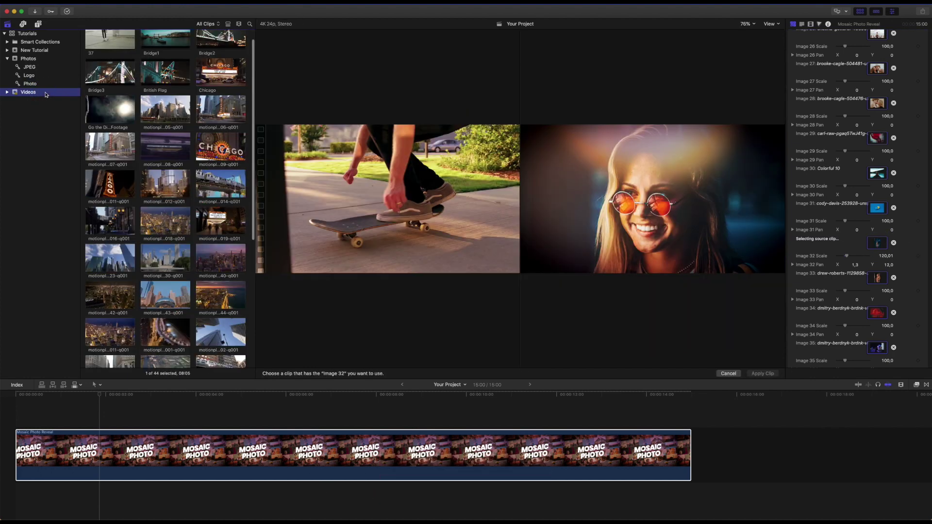
scroll(168, 182, "down", 8)
scroll(182, 197, "down", 3)
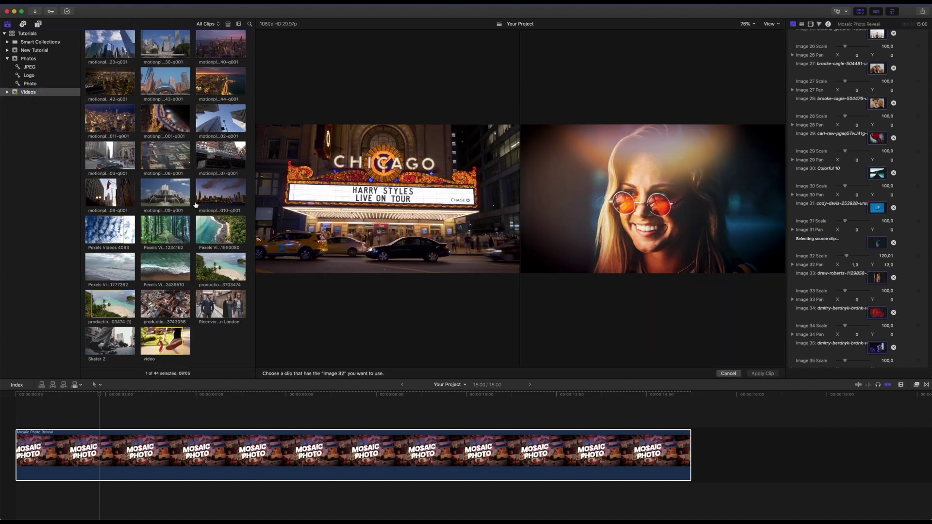
left_click(219, 230)
key("o")
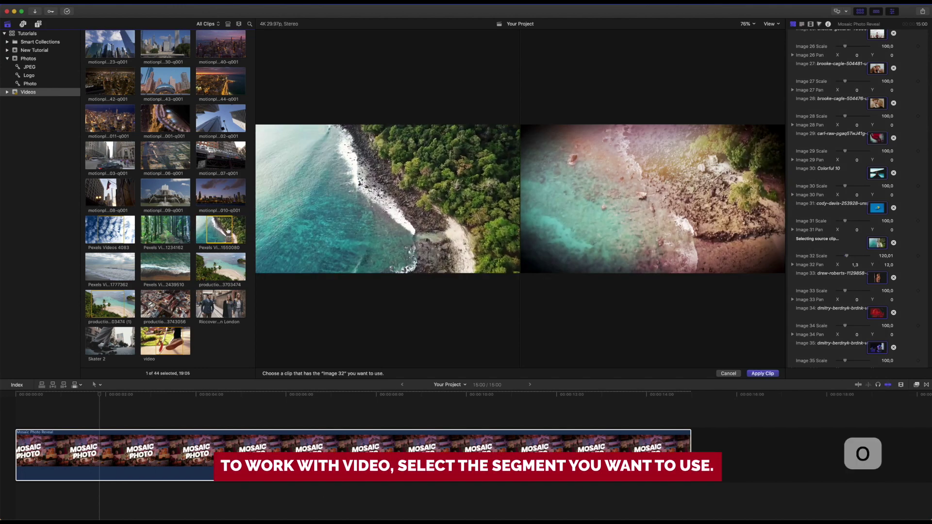
left_click(762, 372)
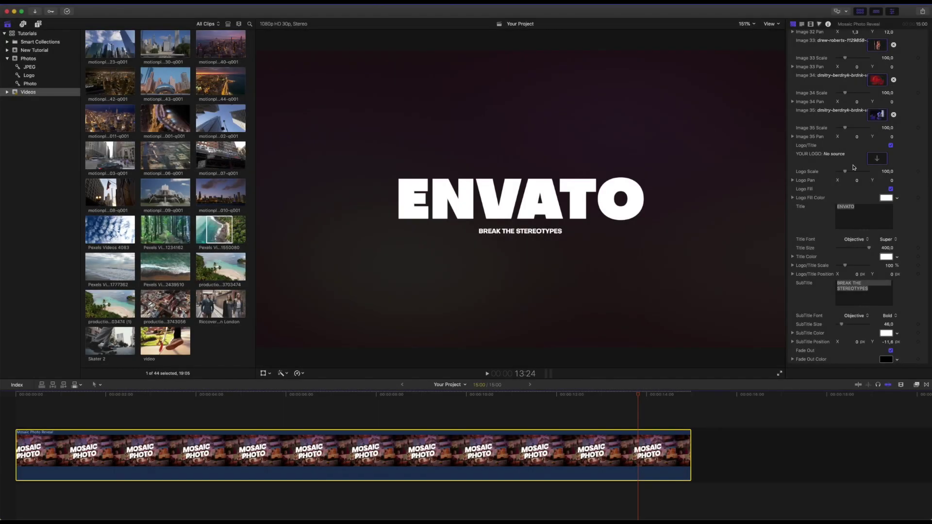
Set YOUR LOGO to the envato logo clip and show the logo instead of the text title.
left_click(877, 157)
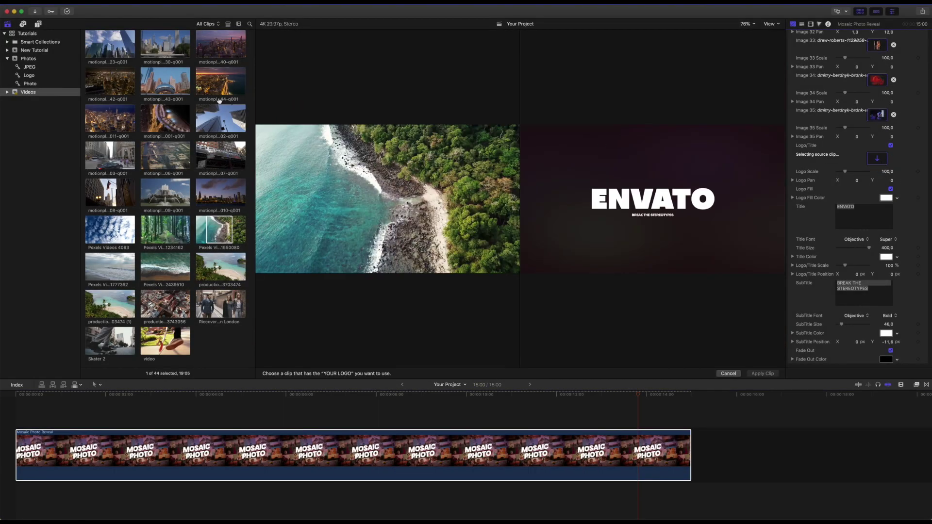
left_click(32, 76)
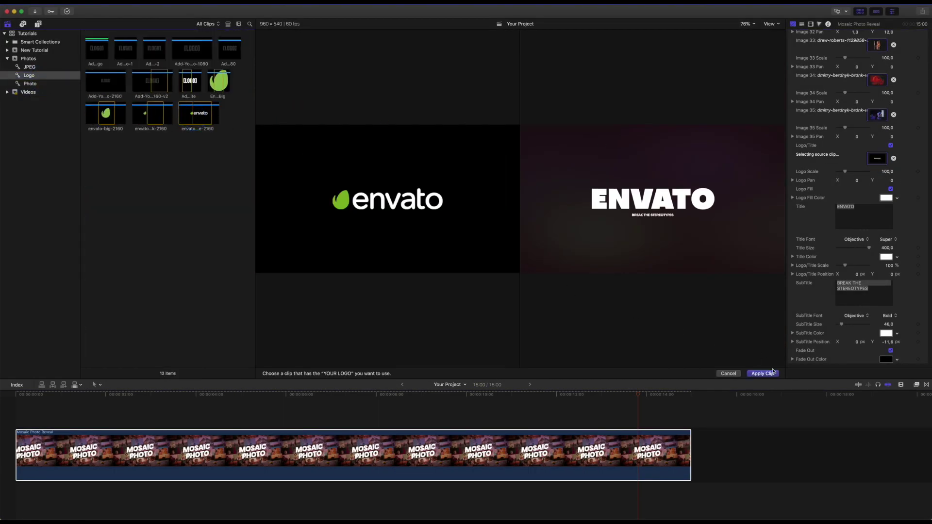
left_click(763, 372)
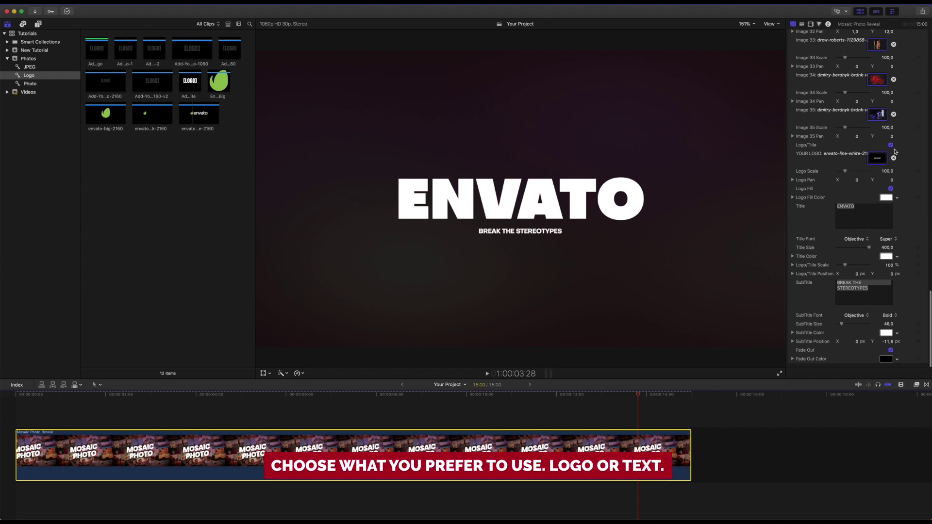
left_click(893, 148)
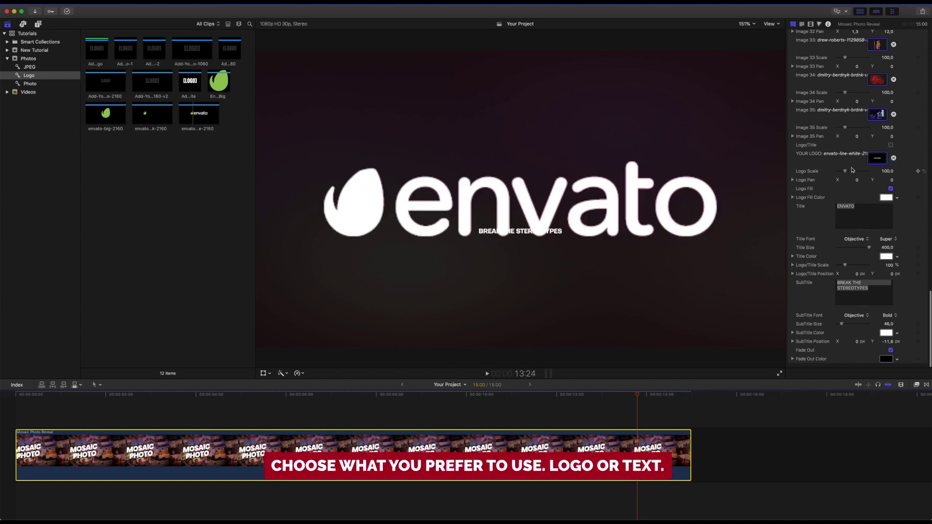
Scale the logo to about 53 and give it a red Logo Fill.
mouse_move(852, 170)
left_mouse_down()
mouse_move(842, 172)
mouse_move(905, 189)
left_mouse_up()
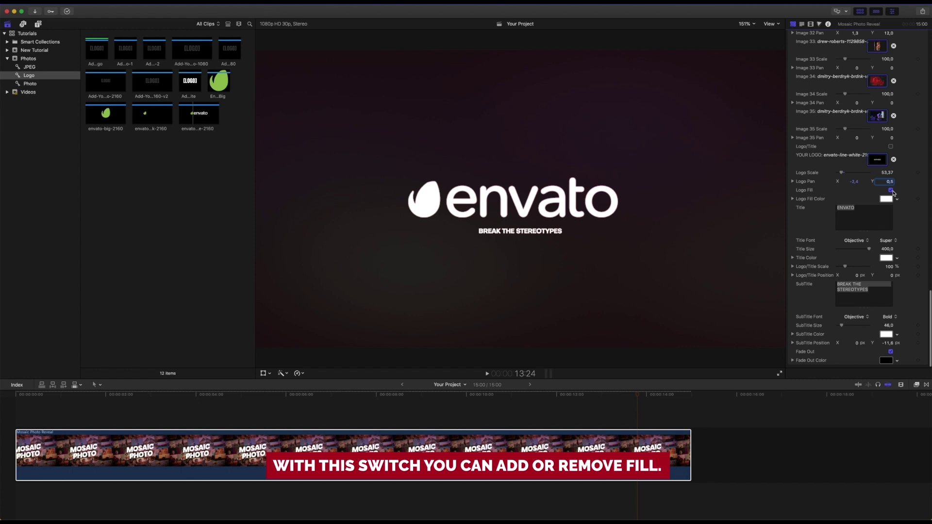
left_click(893, 191)
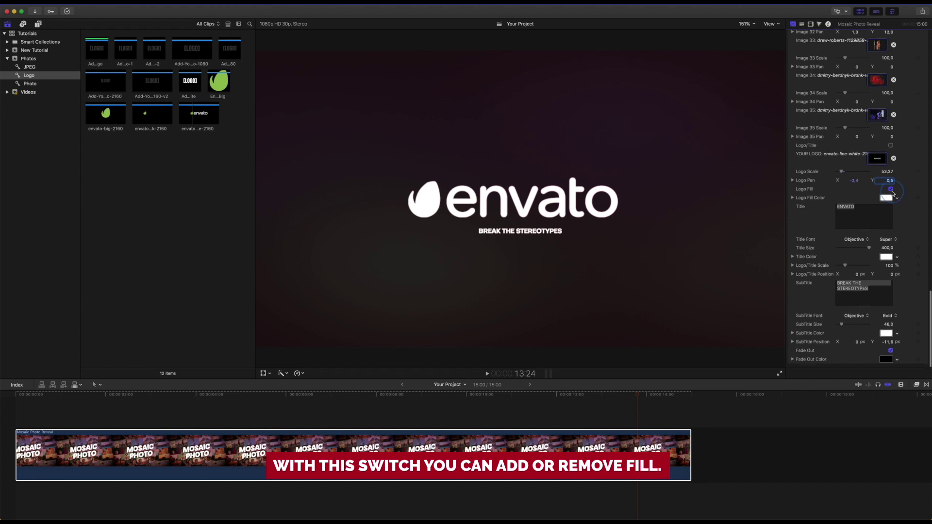
left_click(892, 190)
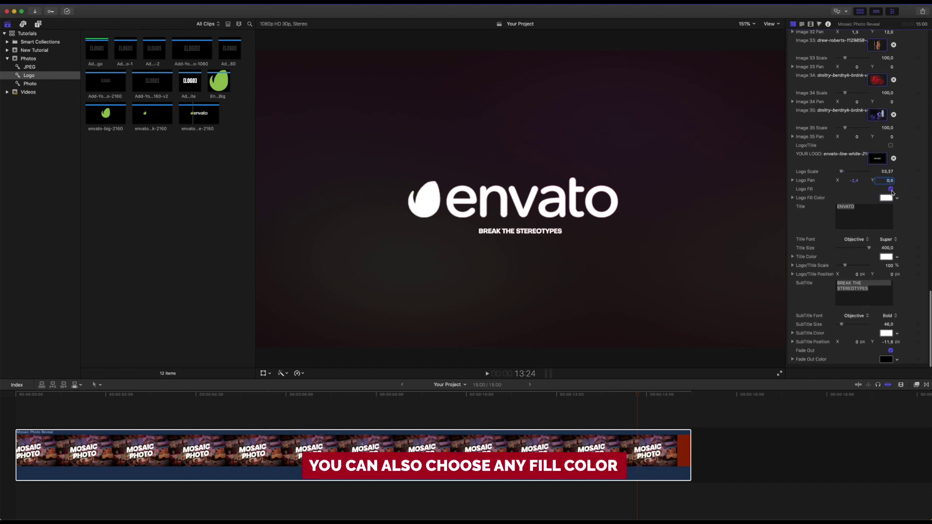
left_click(887, 199)
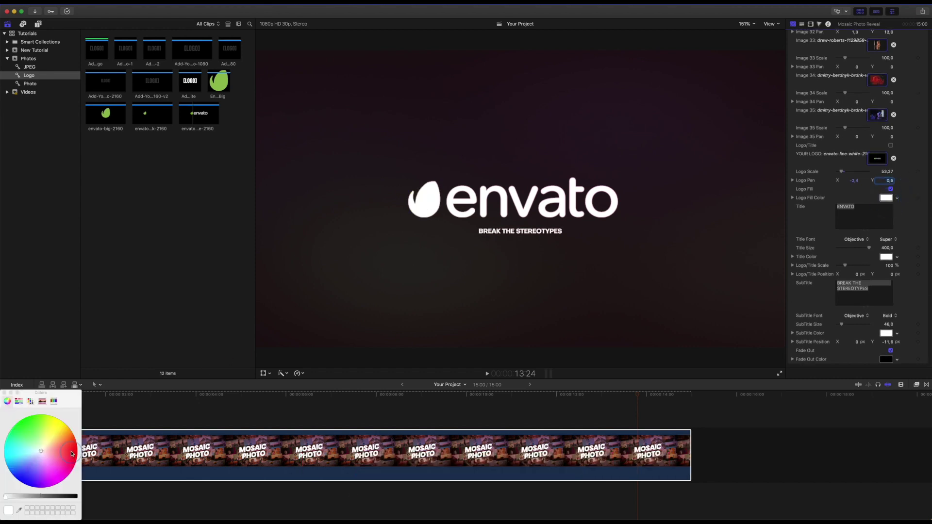
mouse_move(71, 453)
left_mouse_down()
mouse_move(73, 442)
mouse_move(70, 453)
left_mouse_up()
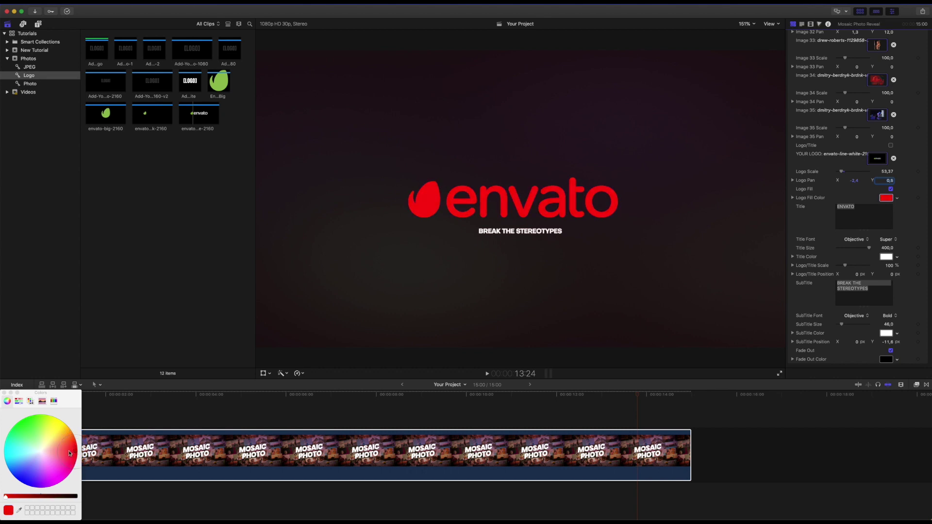
Shift the 'Subtitle here' subtitle's Y position, keep the Objective font, and open its colour picker.
left_click(6, 394)
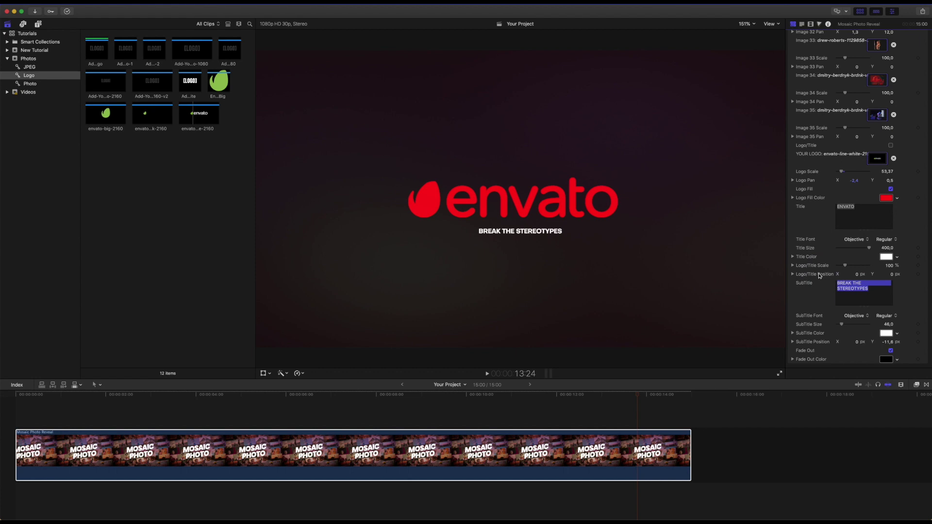
type("subt")
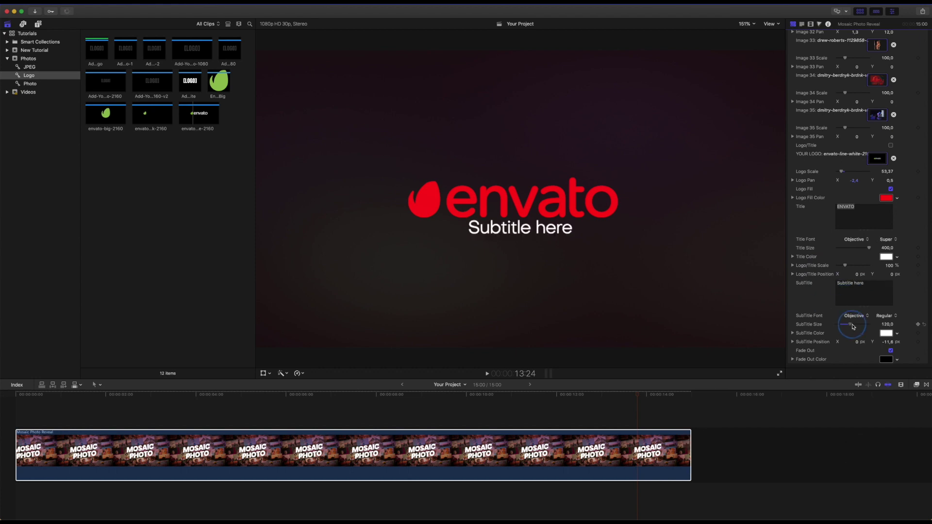
left_click_drag(890, 342, 892, 344)
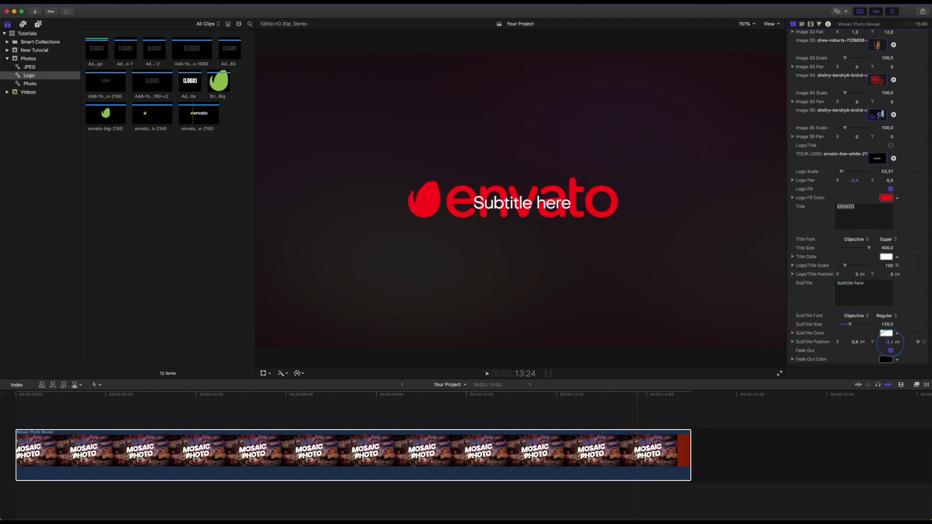
left_click(866, 318)
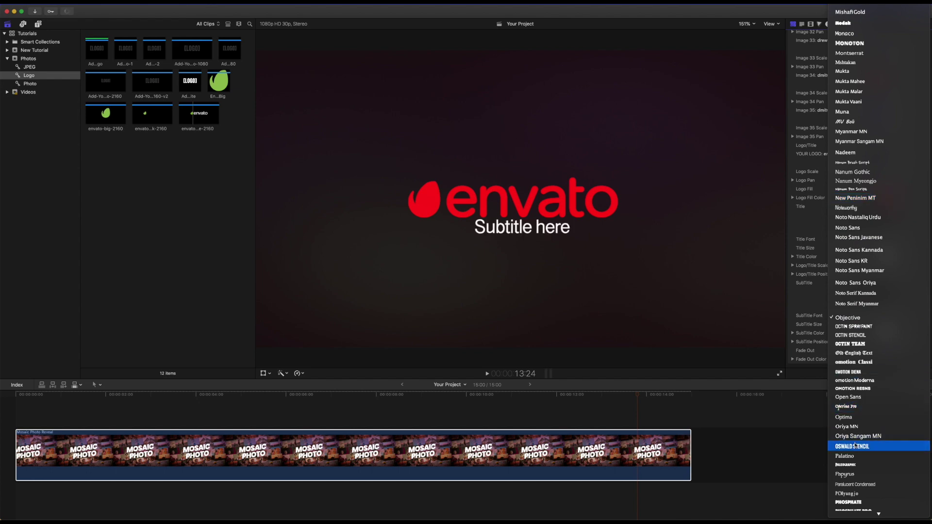
left_click(850, 322)
left_click(888, 334)
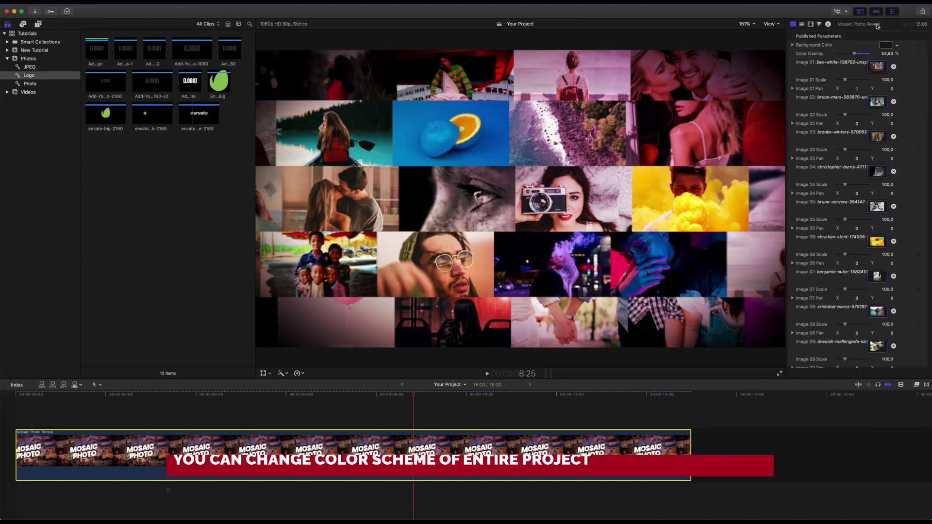
Set the Background Color well to cyan on the Colors wheel.
left_click(886, 46)
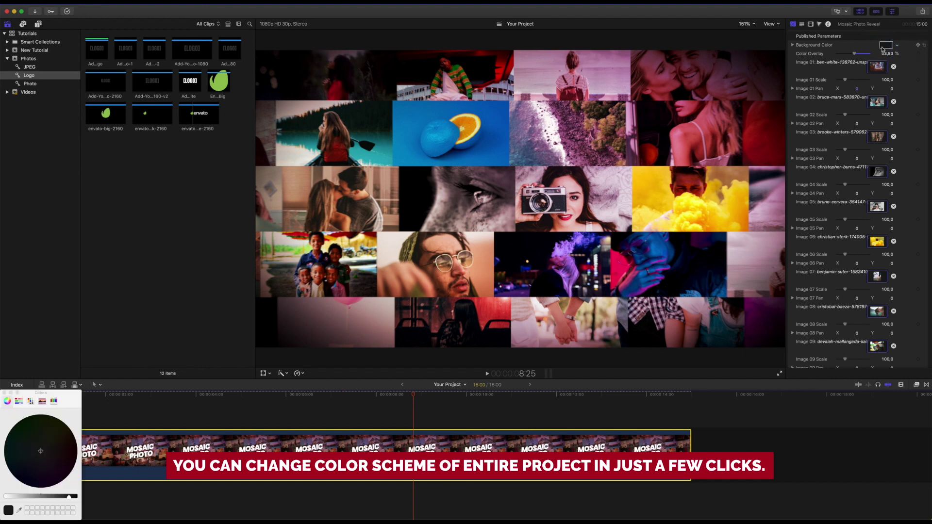
left_click_drag(26, 497, 74, 497)
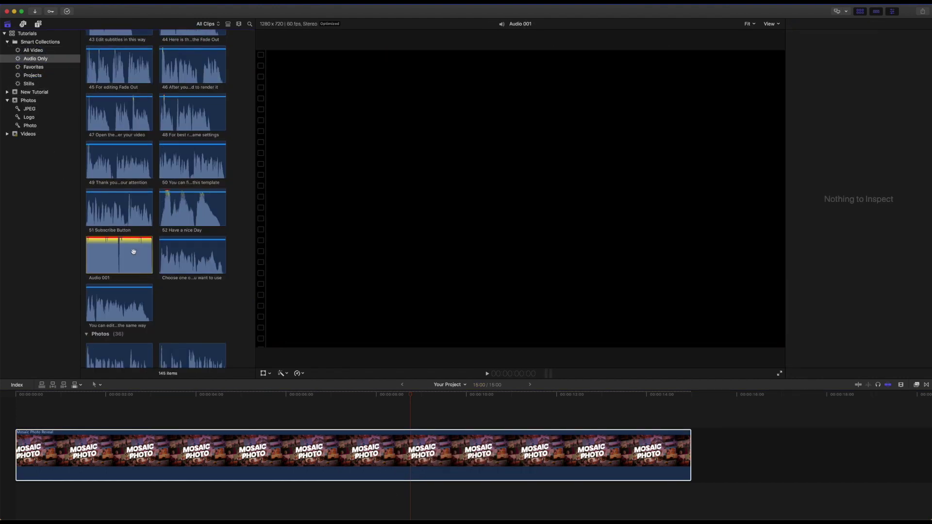
Place Audio 001 under the mosaic clip, blade it at the video's end, and delete the excess.
left_click_drag(134, 252, 40, 496)
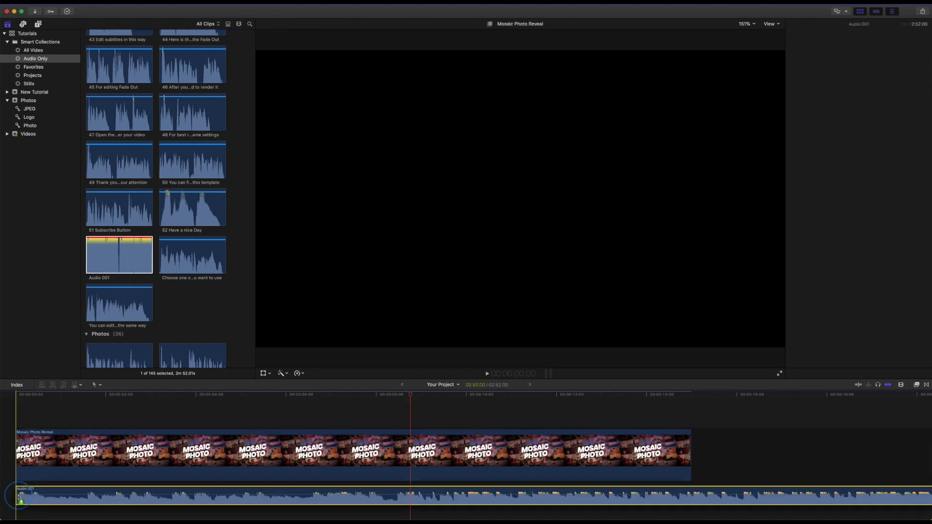
key("b")
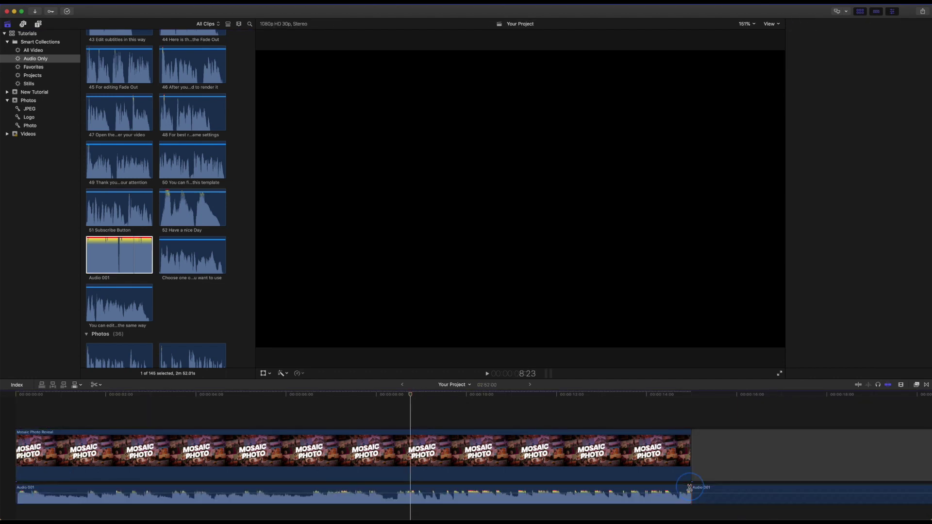
left_click(695, 492)
key("BackSpace")
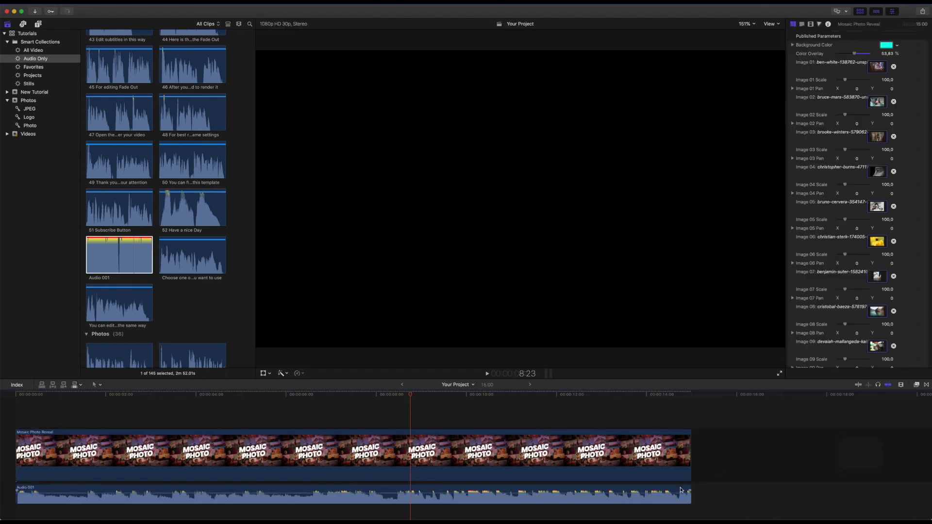
left_click(680, 494)
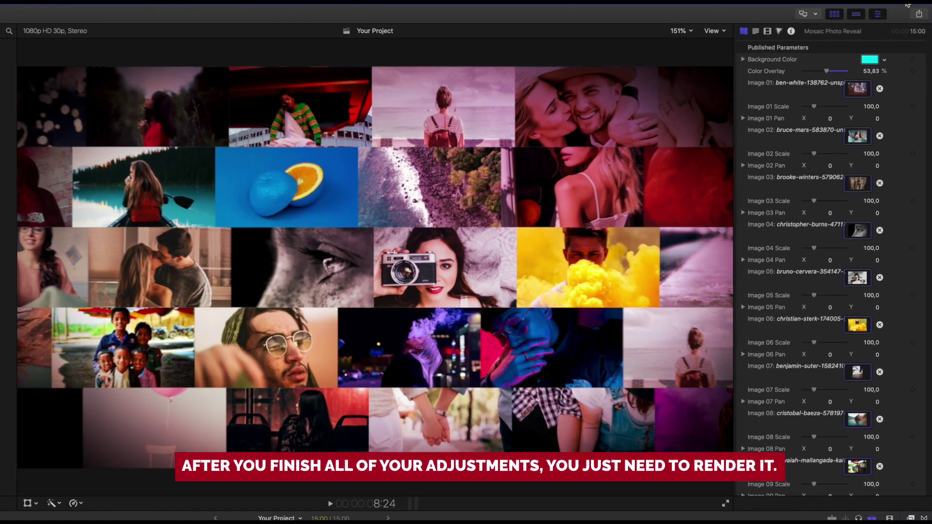
Start a Master File export and set its video codec to H.264 at 1920 x 1080.
left_click(920, 15)
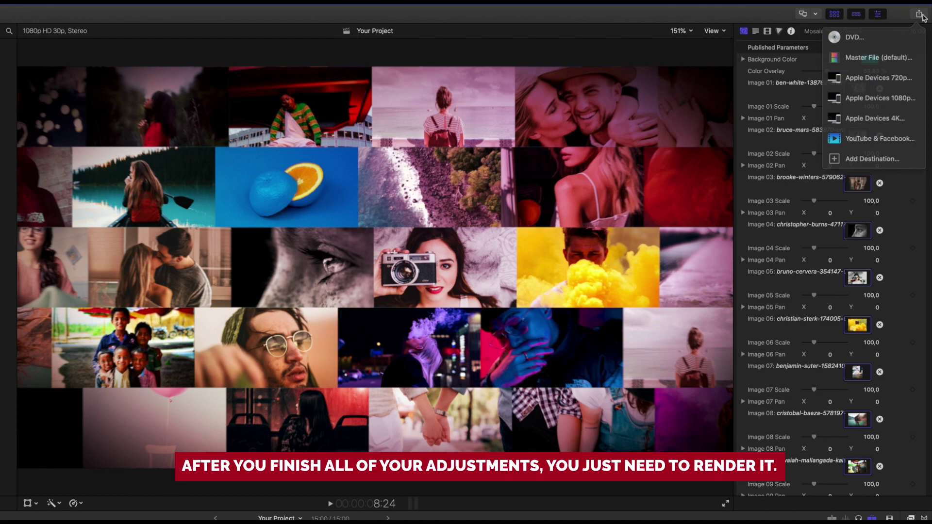
left_click(886, 57)
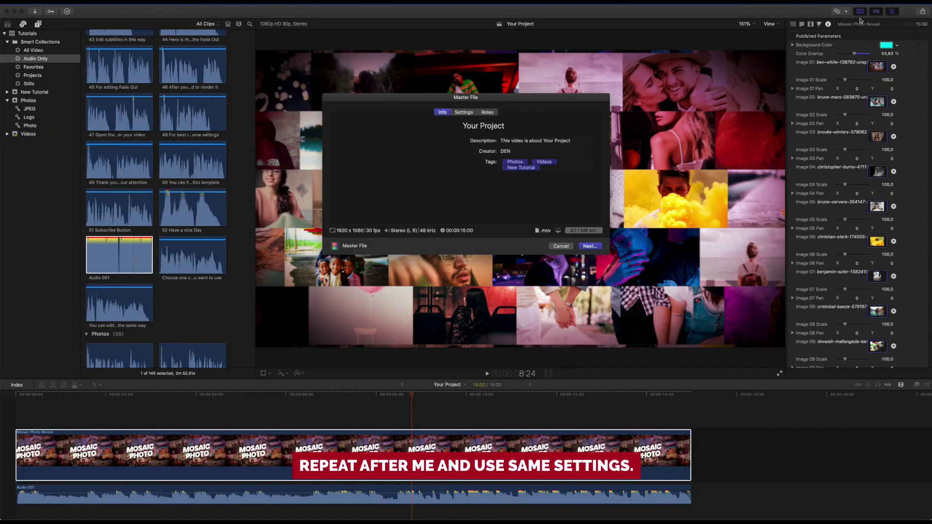
left_click(466, 113)
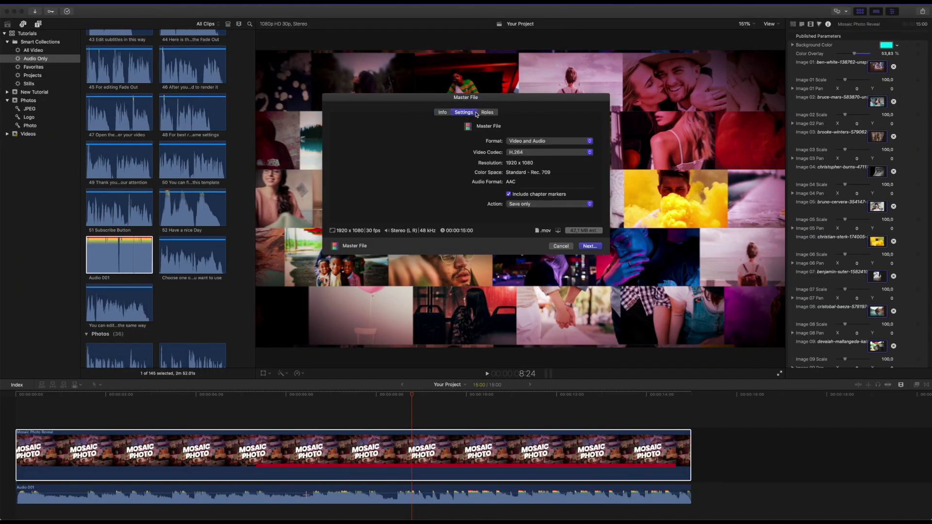
left_click(549, 152)
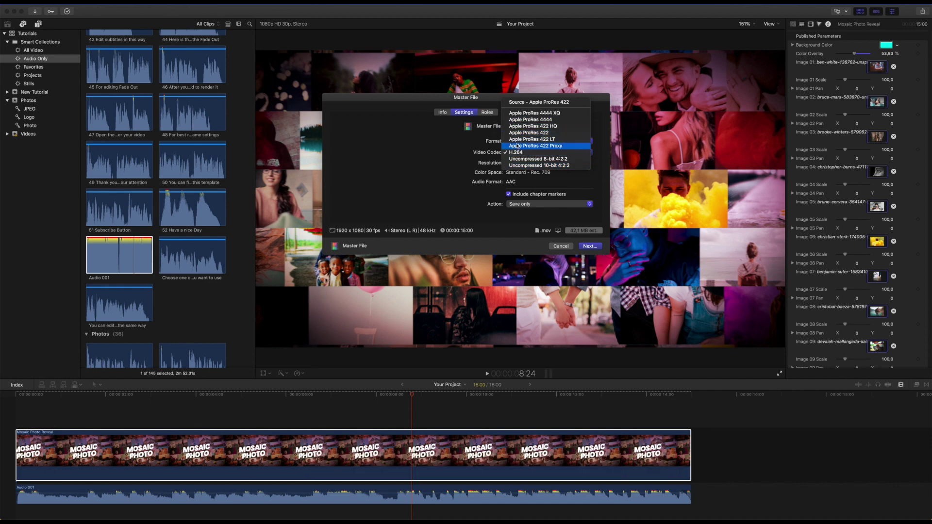
left_click(517, 152)
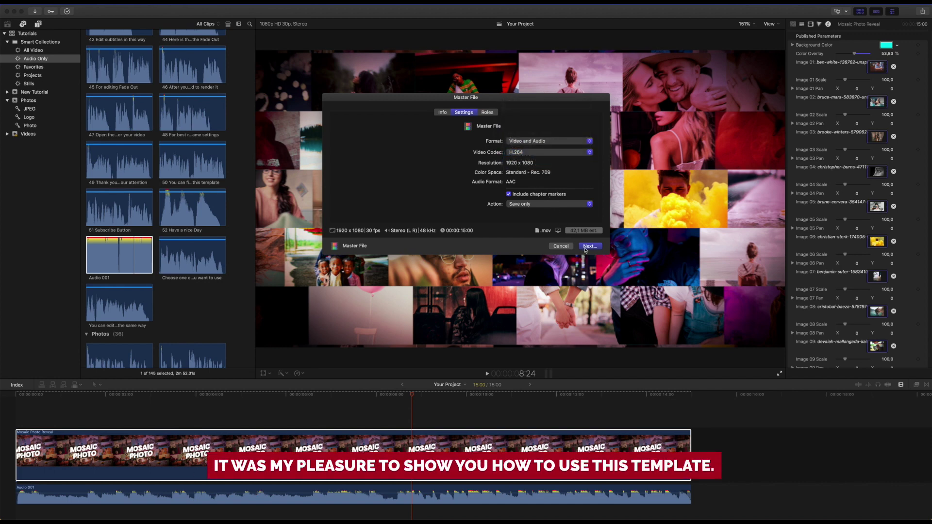